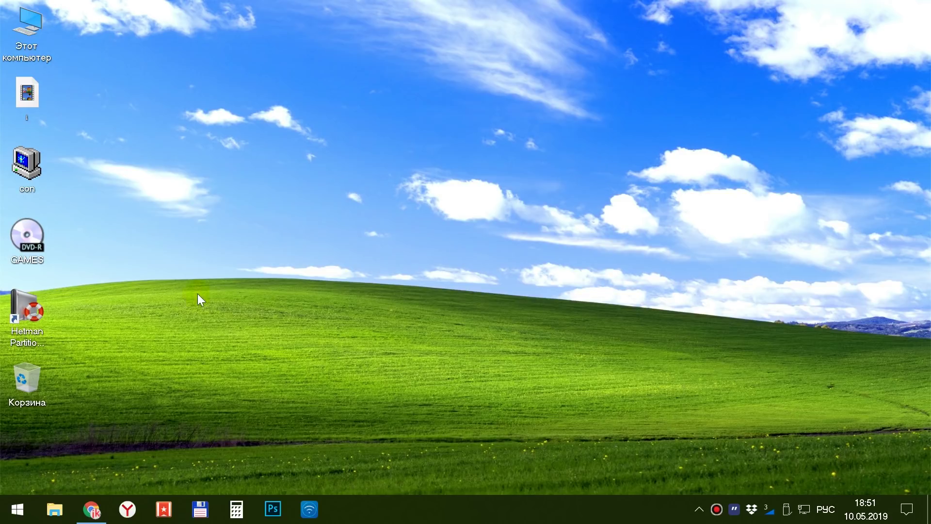
Launch Hetman Partition Recovery from the desktop and run a quick scan of the JOB (D:) drive with the file recovery wizard.
drag(35, 303, 381, 167)
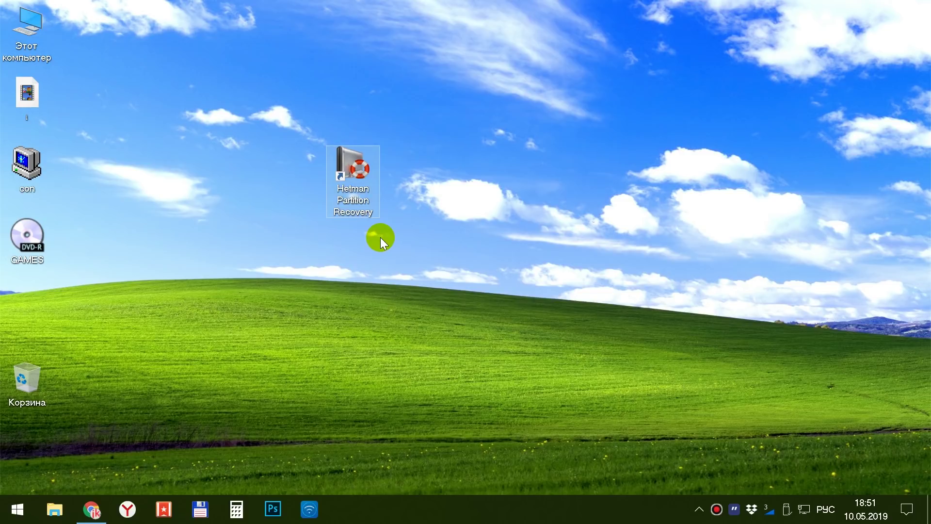
double_click(354, 189)
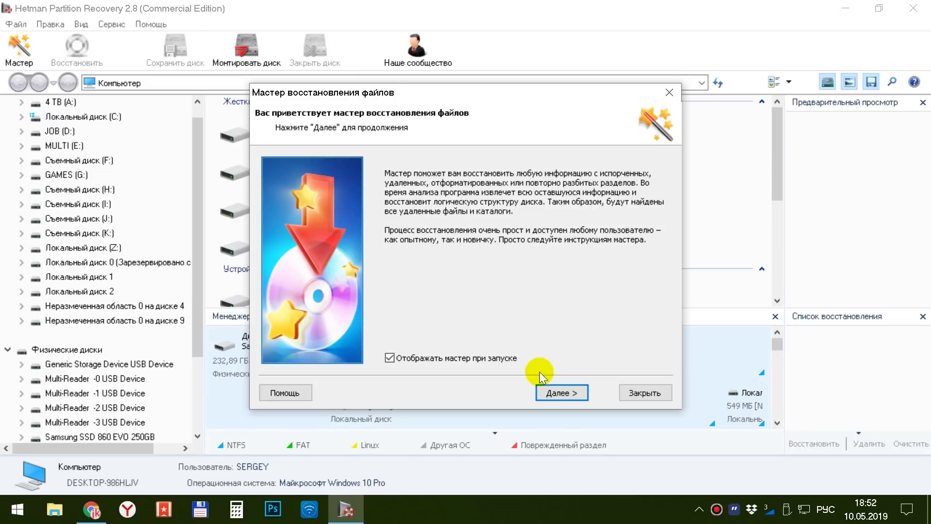
click(556, 393)
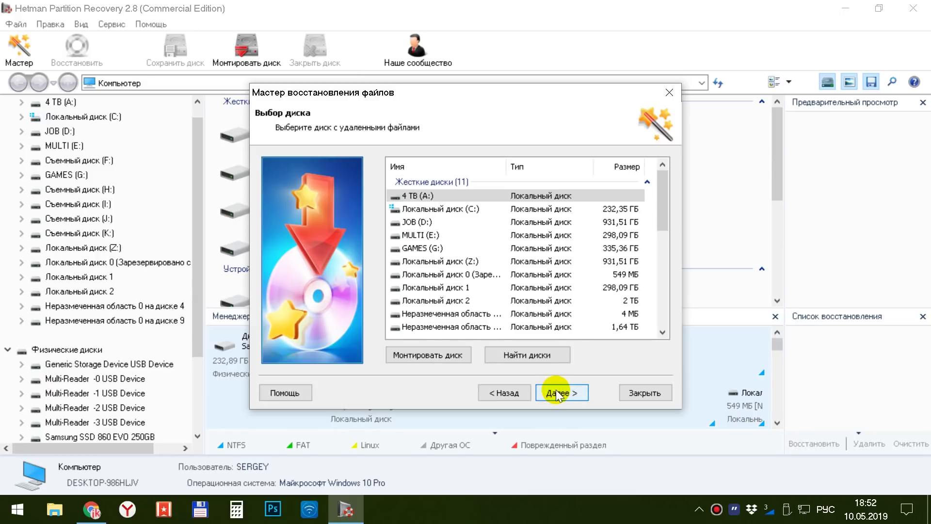
click(414, 221)
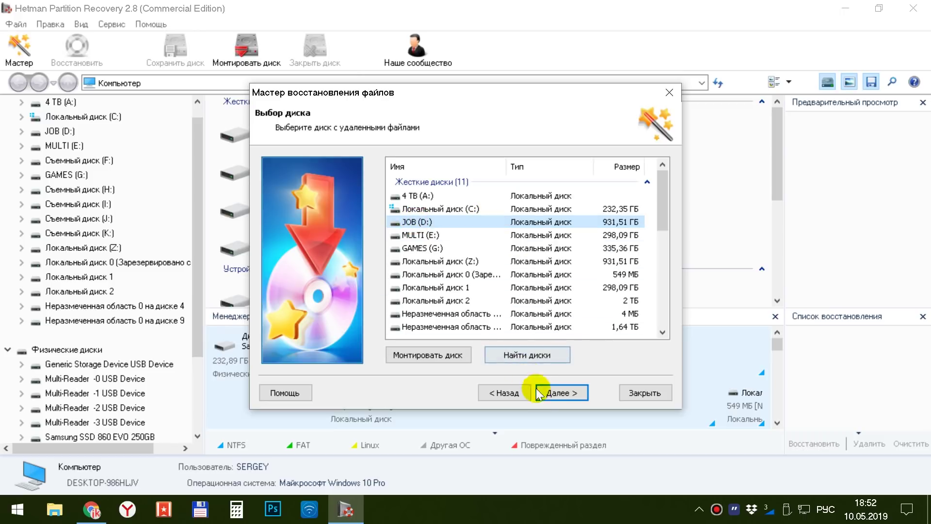
click(560, 394)
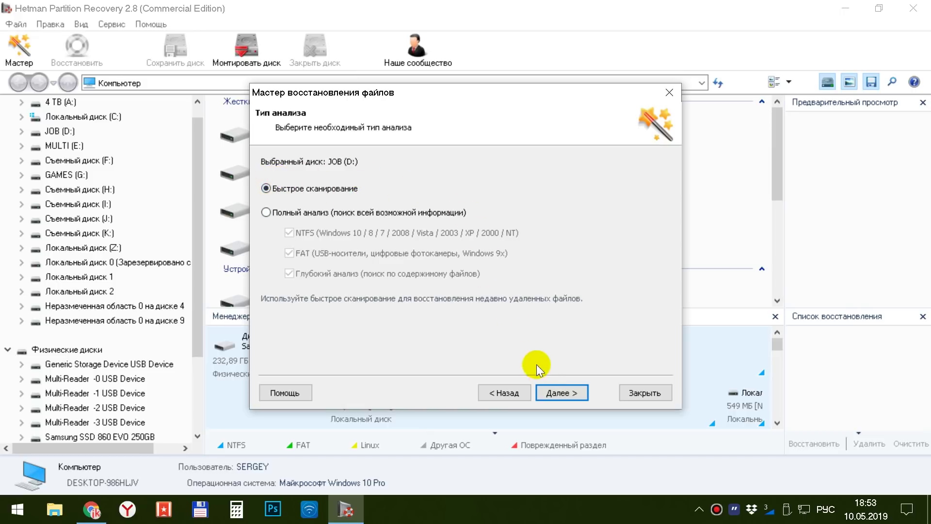
click(545, 385)
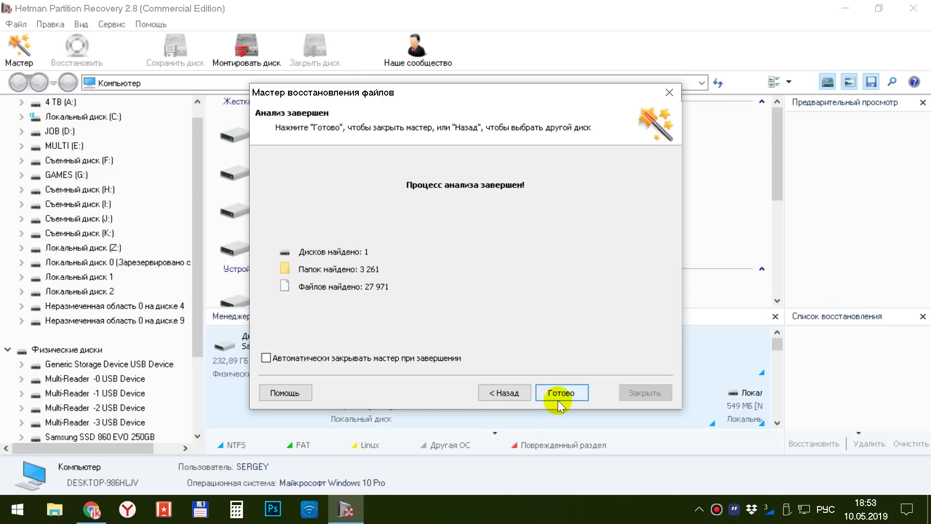
click(573, 393)
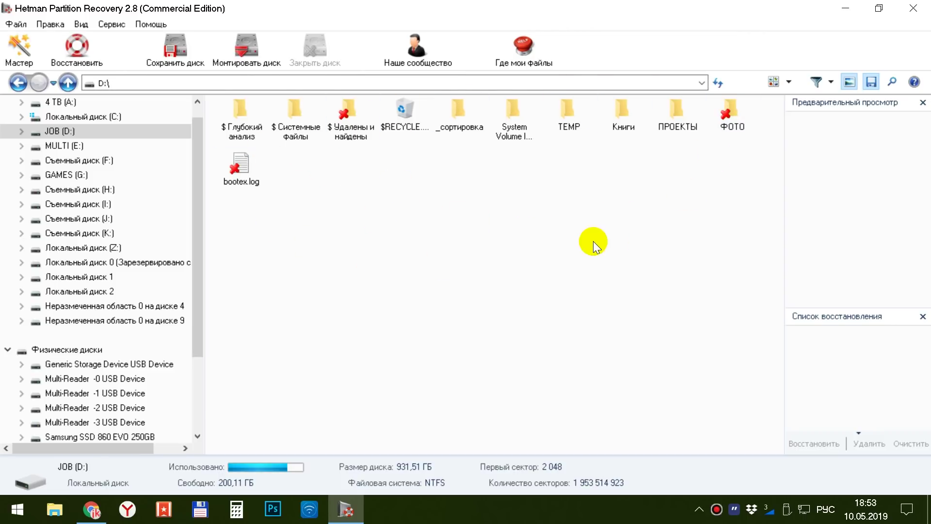
Compare the folders found by the scan with the actual contents of JOB (D:) in File Explorer, and return to Hetman Partition Recovery.
mouse_move(567, 121)
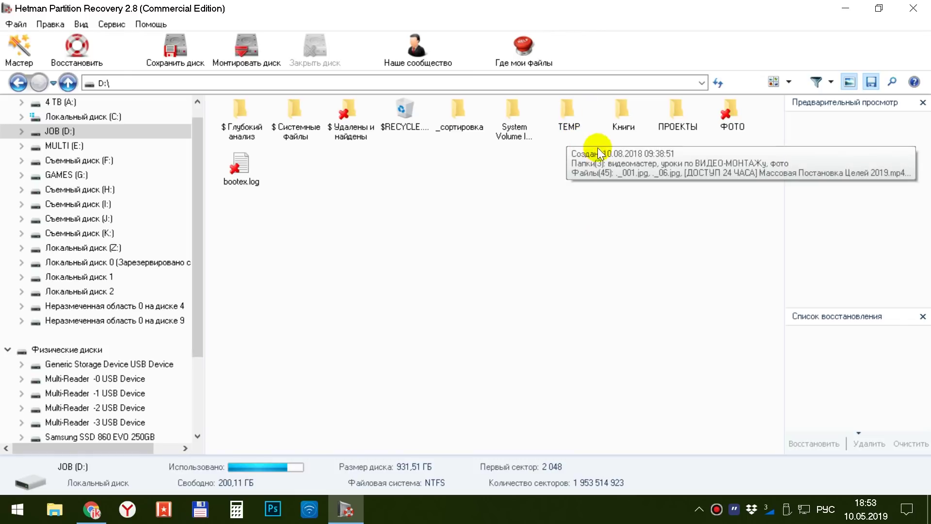
mouse_move(678, 117)
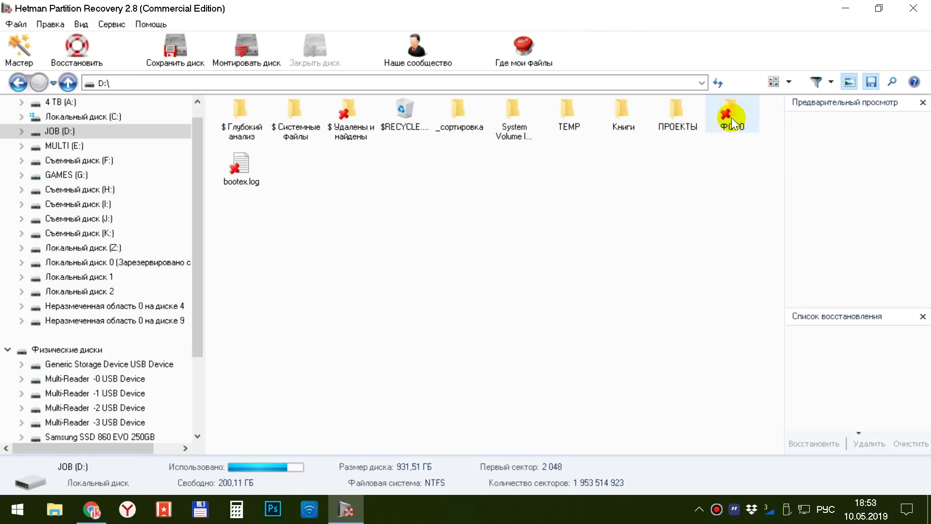
mouse_move(734, 122)
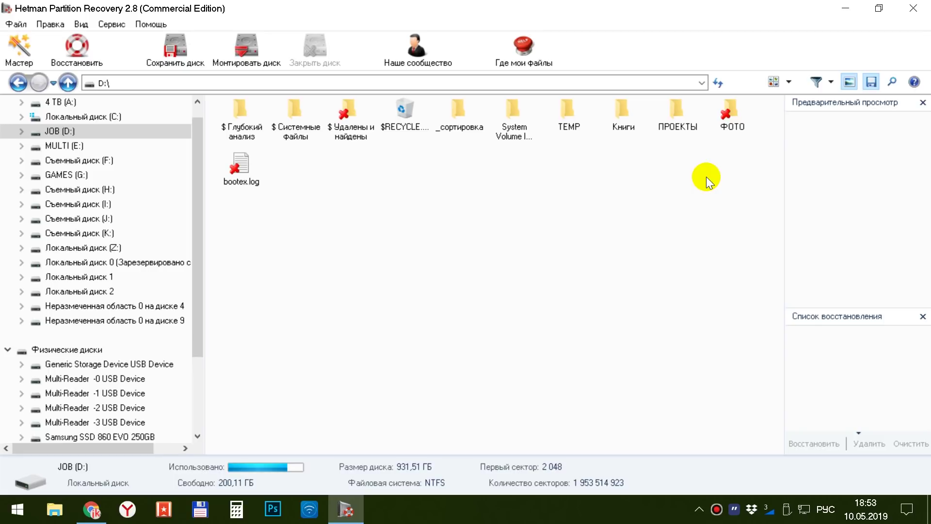
key(super+e)
click(790, 164)
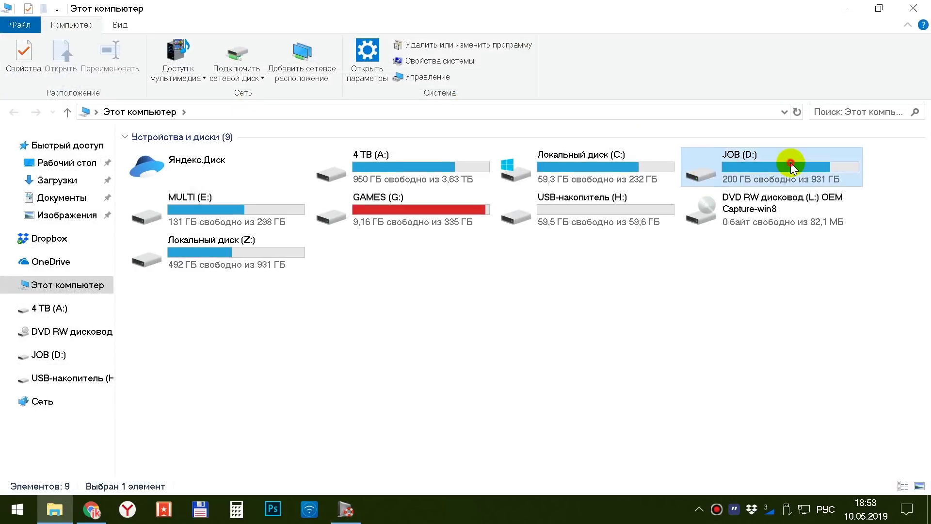
double_click(791, 165)
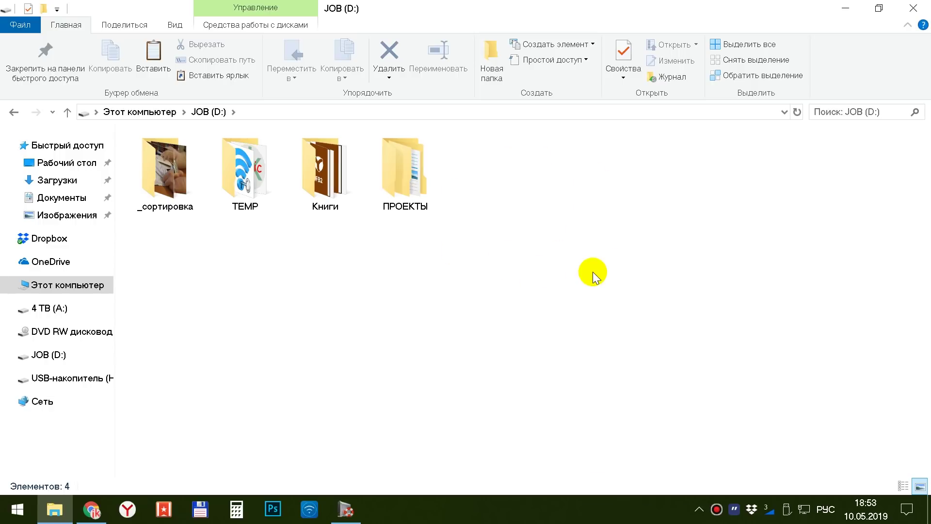
key(alt+Tab)
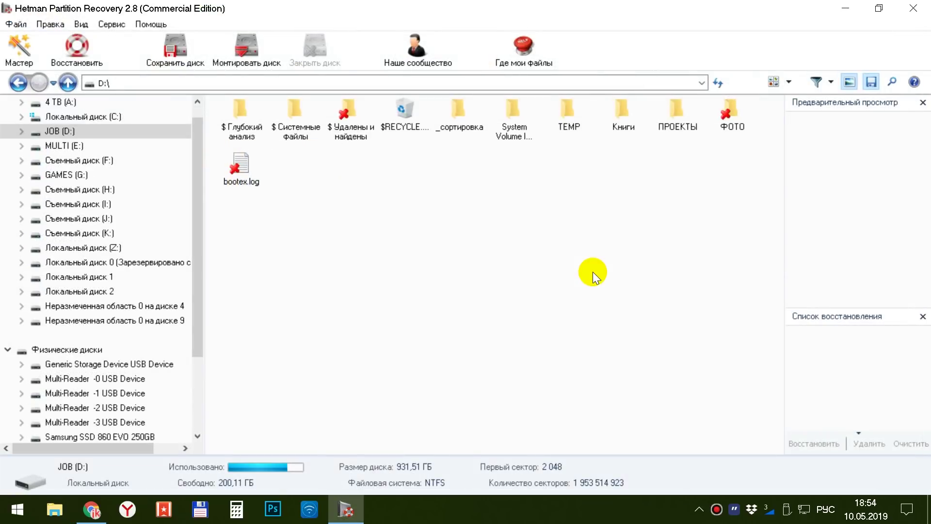
Open the deleted ФОТО folder and start recovering all the photos in it.
double_click(722, 121)
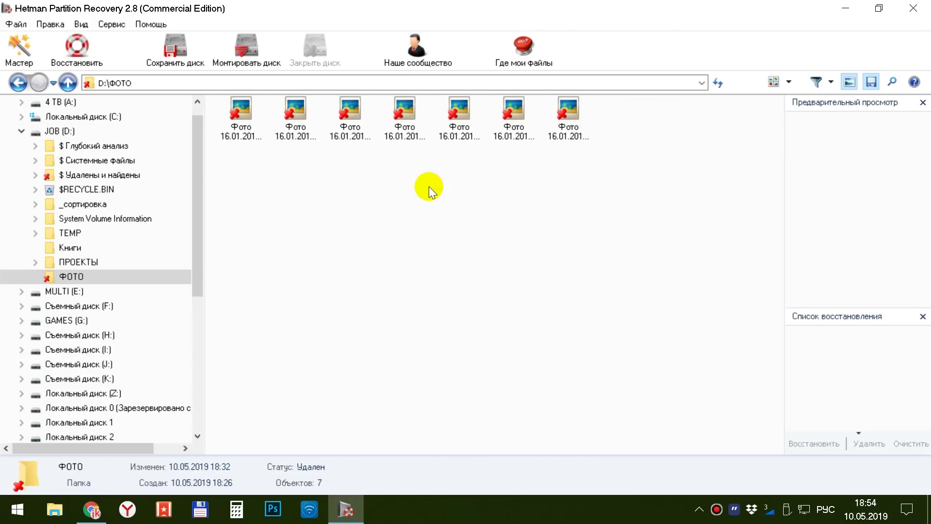
drag(570, 156, 231, 104)
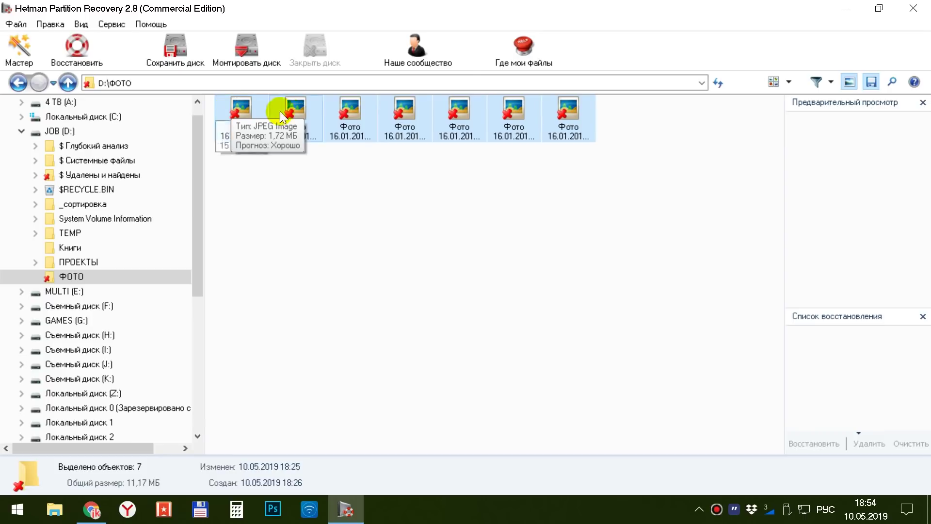
right_click(352, 111)
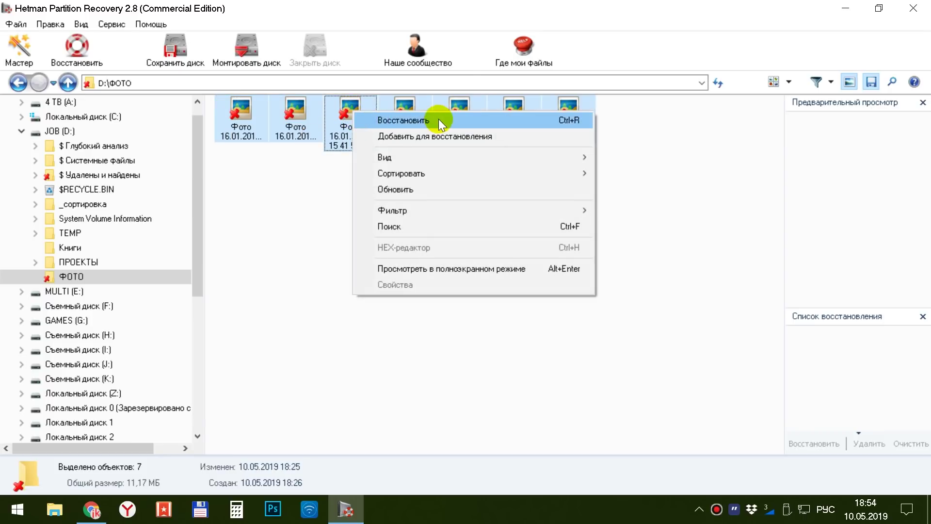
click(420, 121)
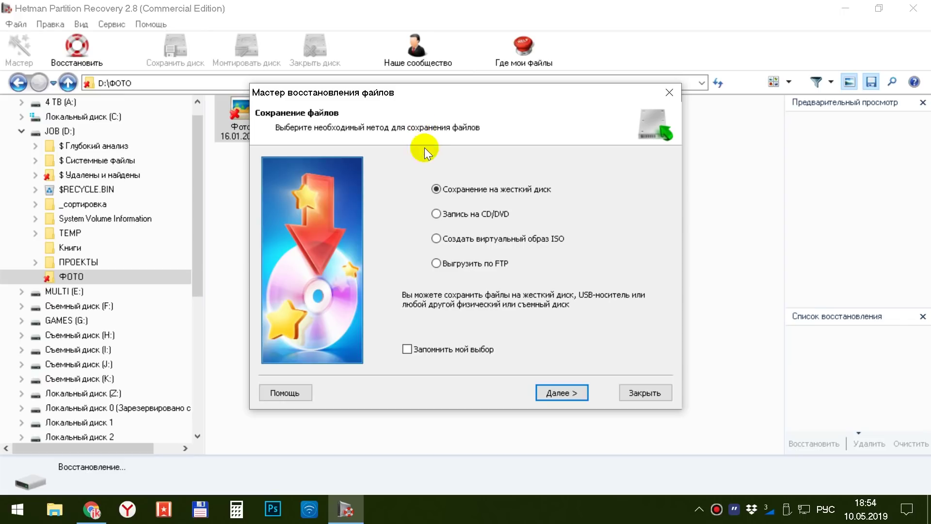
Save the recovered photos to the hard disk with the Desktop as destination, keeping the folder structure option, and finish the wizard.
click(560, 388)
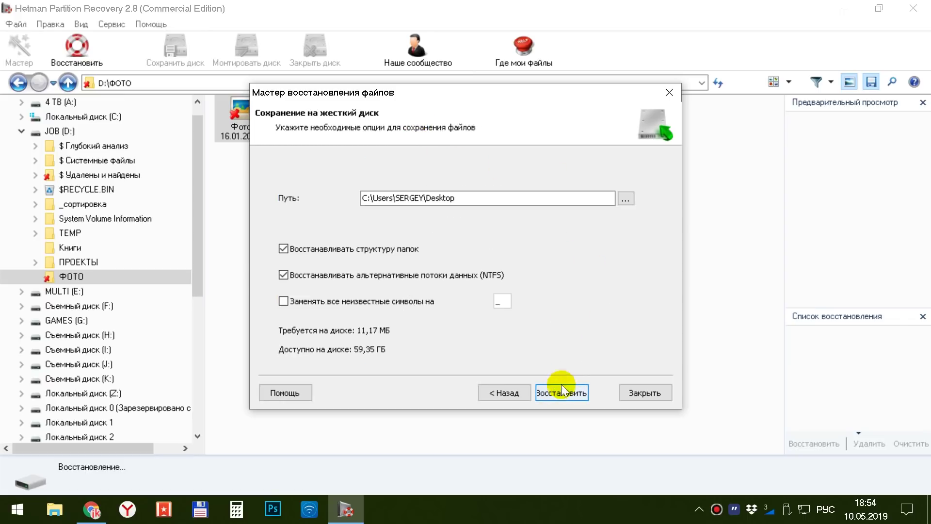
click(623, 196)
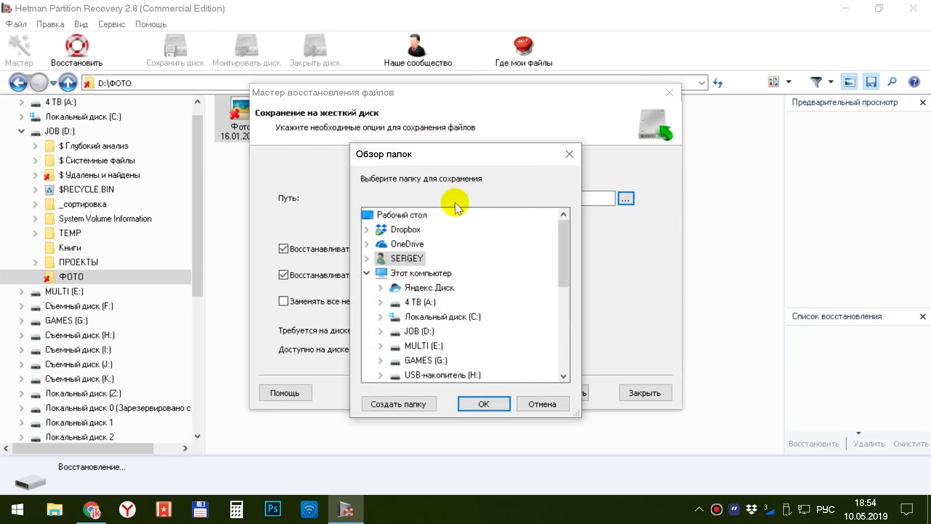
click(412, 213)
click(485, 400)
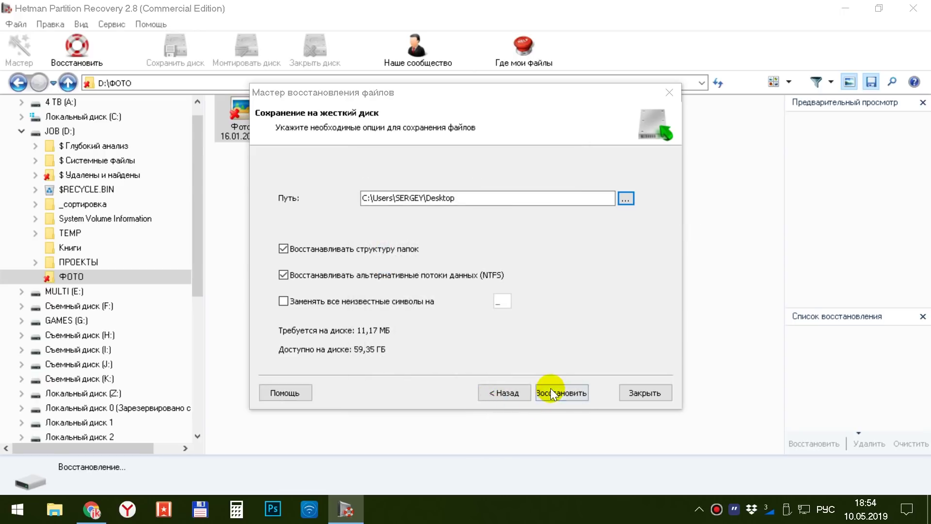
click(568, 393)
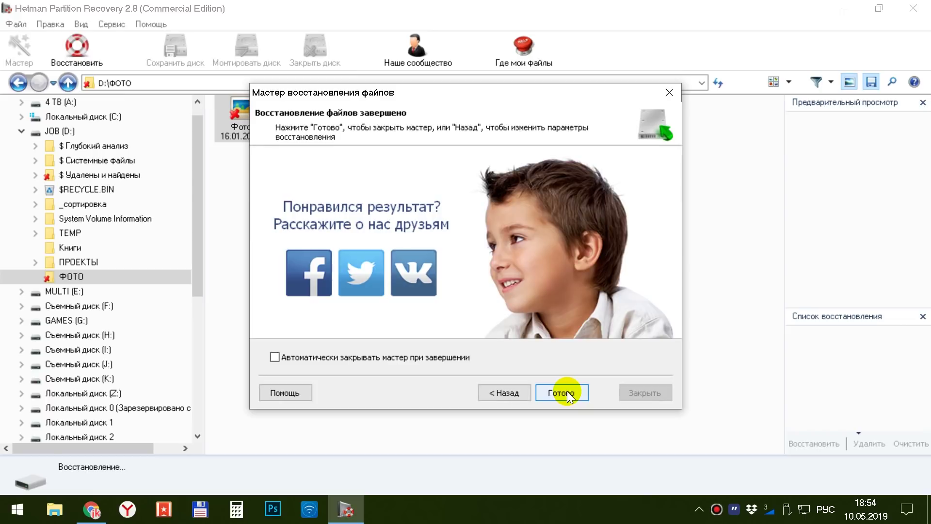
click(567, 394)
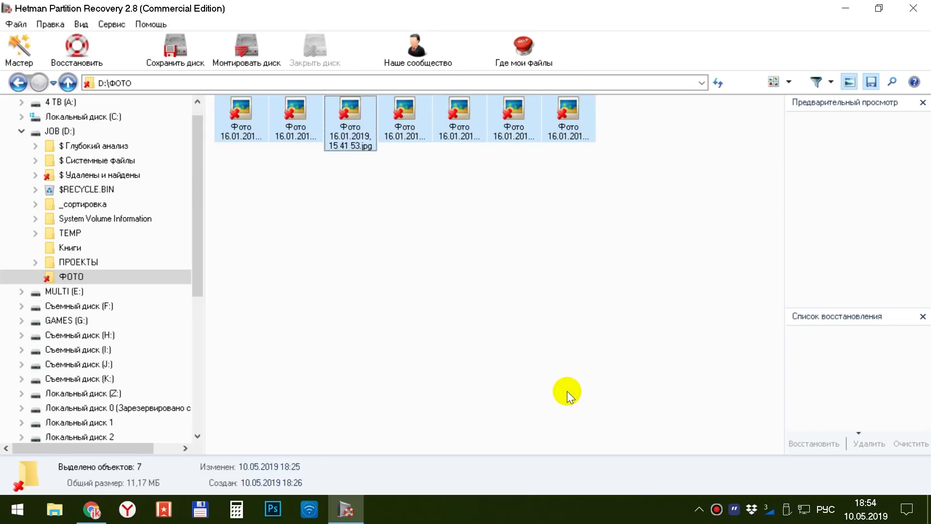
Minimize the recovery program, open a recovered photo from the desktop, browse through all the recovered photos and close the viewer.
click(845, 8)
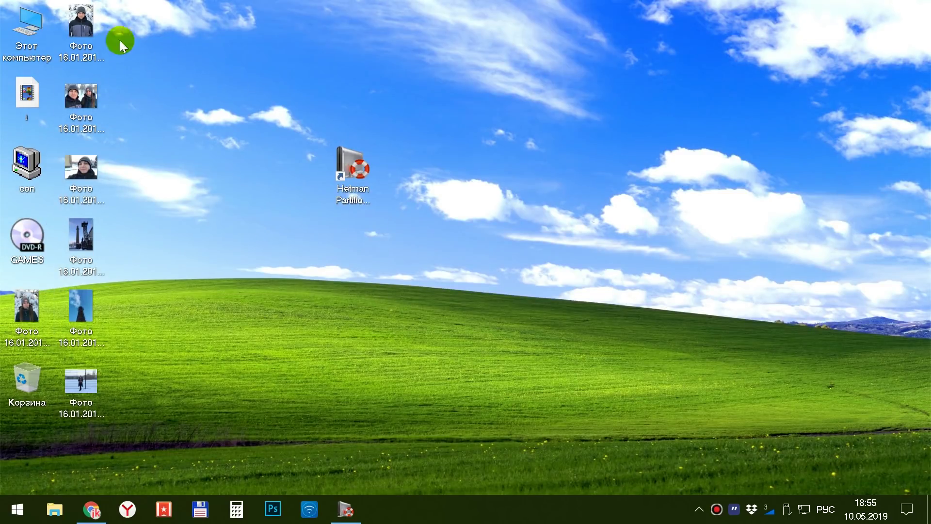
double_click(36, 303)
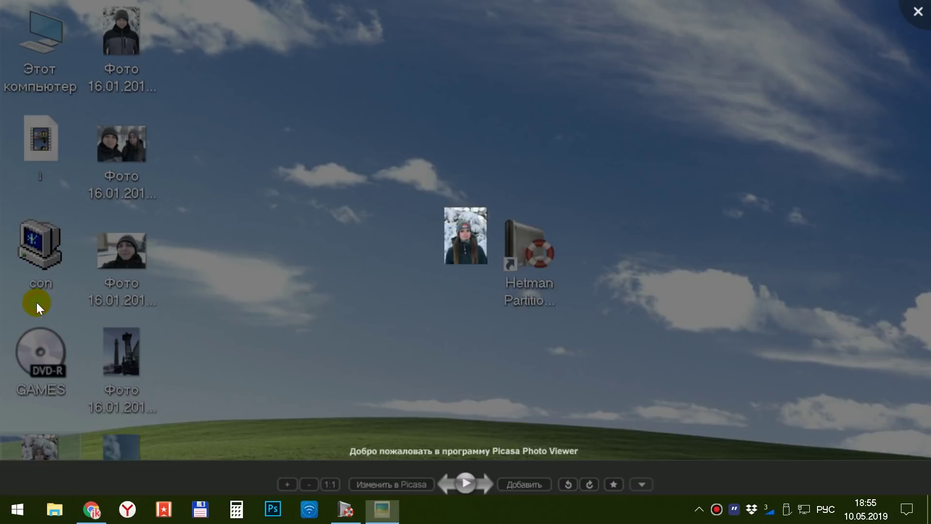
key(Right)
key(Right)
key(Right)
key(Right)
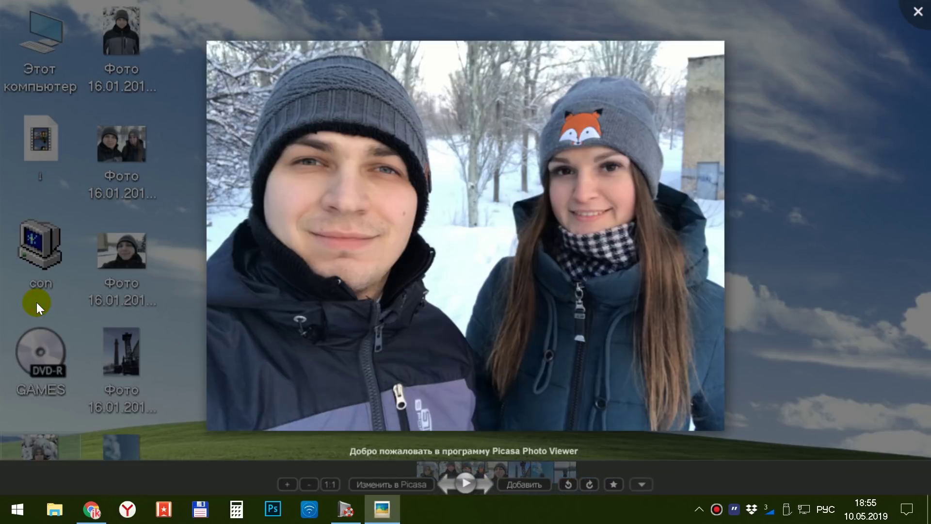
key(Right)
key(Right)
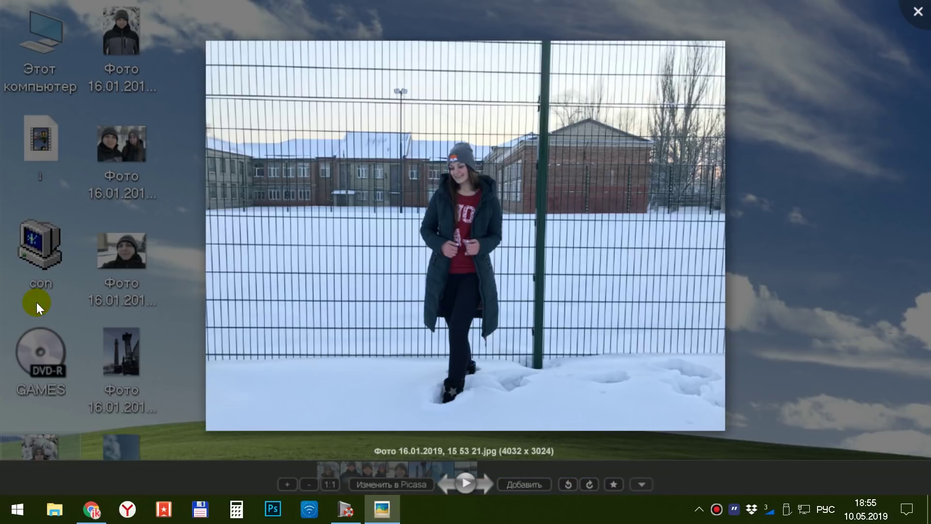
key(Right)
key(Right)
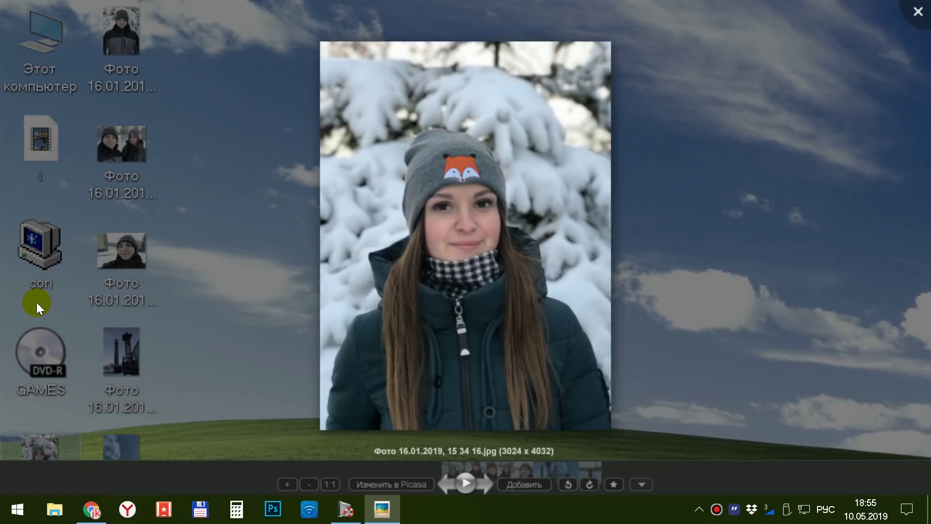
key(Escape)
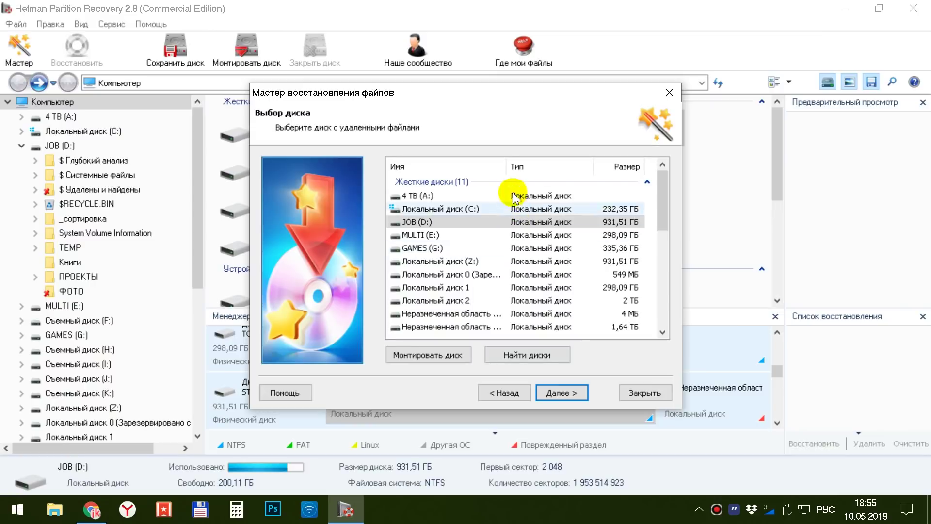
Run a full analysis of the removable disk (H:) with the NTFS, FAT and deep analysis options enabled.
drag(509, 173, 553, 174)
scroll(533, 218, down, 2)
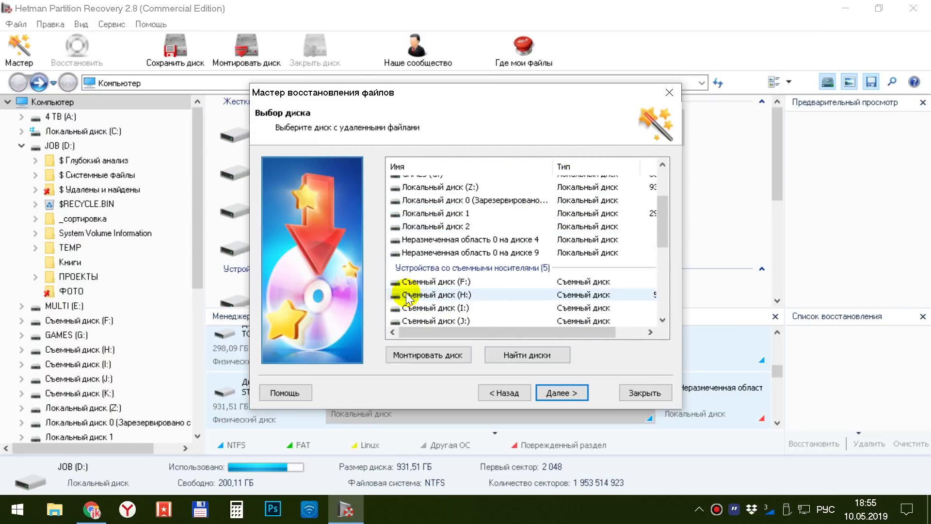
click(442, 295)
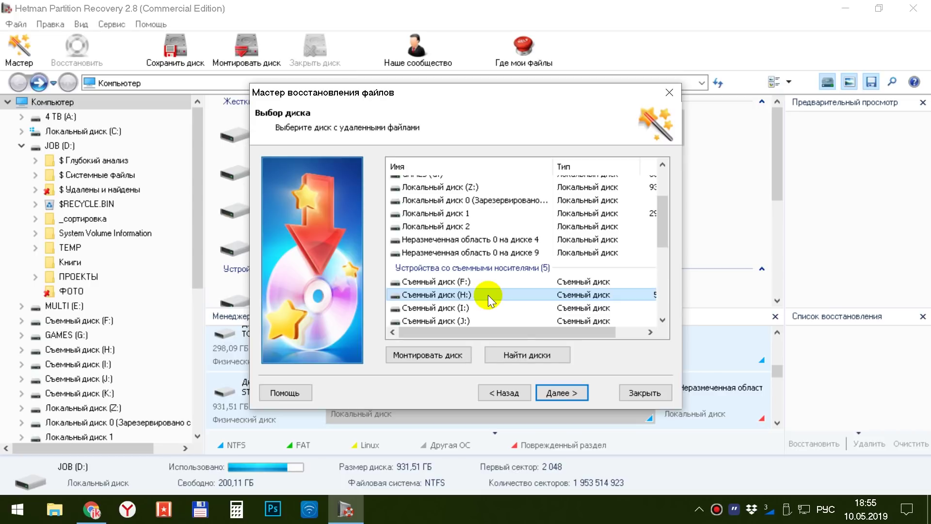
click(555, 391)
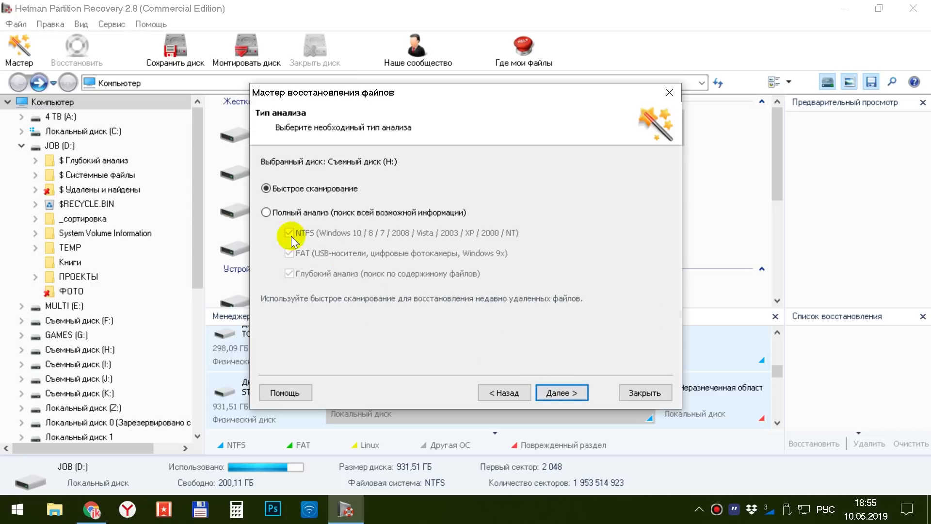
click(266, 212)
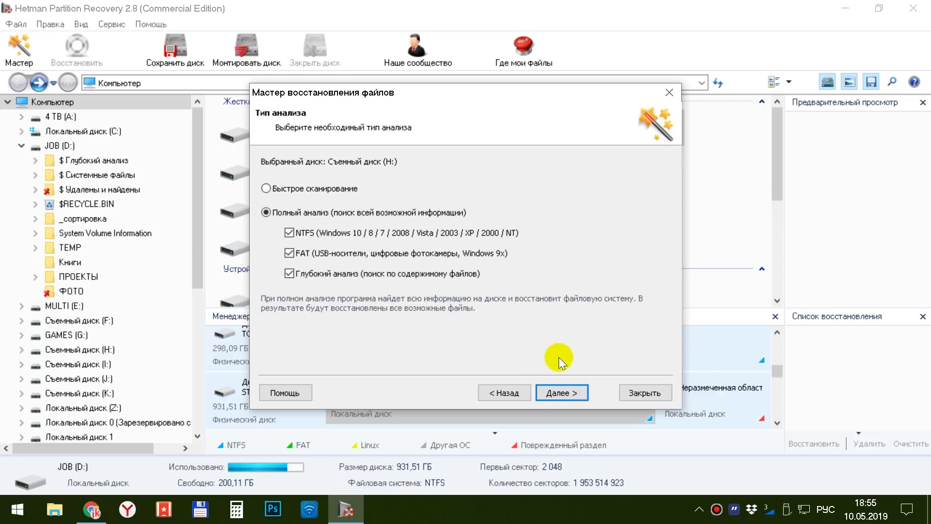
click(559, 393)
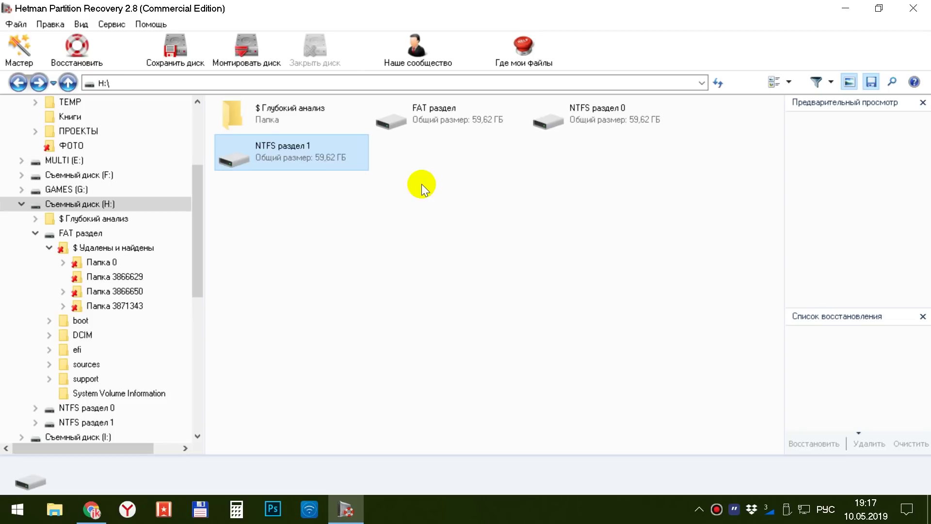
Open the DCIM\100PHOTO folder inside the FAT partition found on the removable disk (H:).
double_click(438, 115)
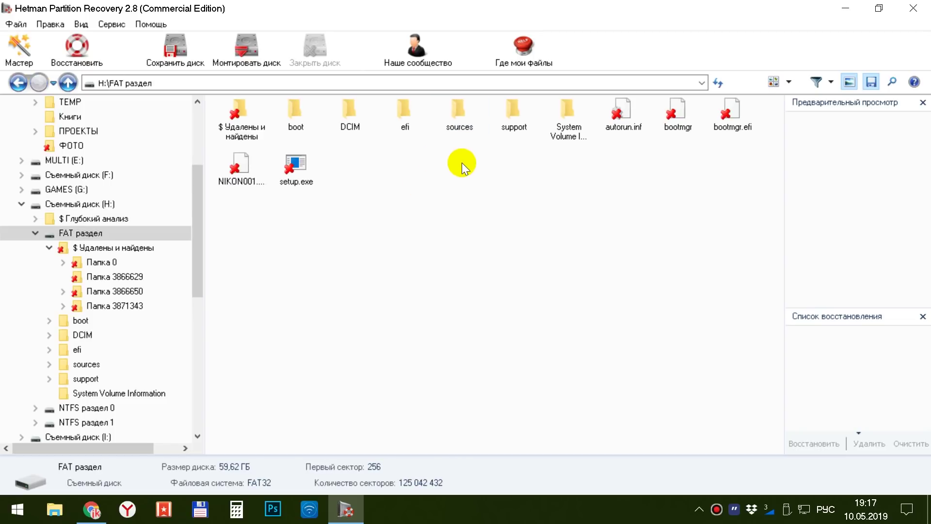
double_click(349, 114)
double_click(246, 130)
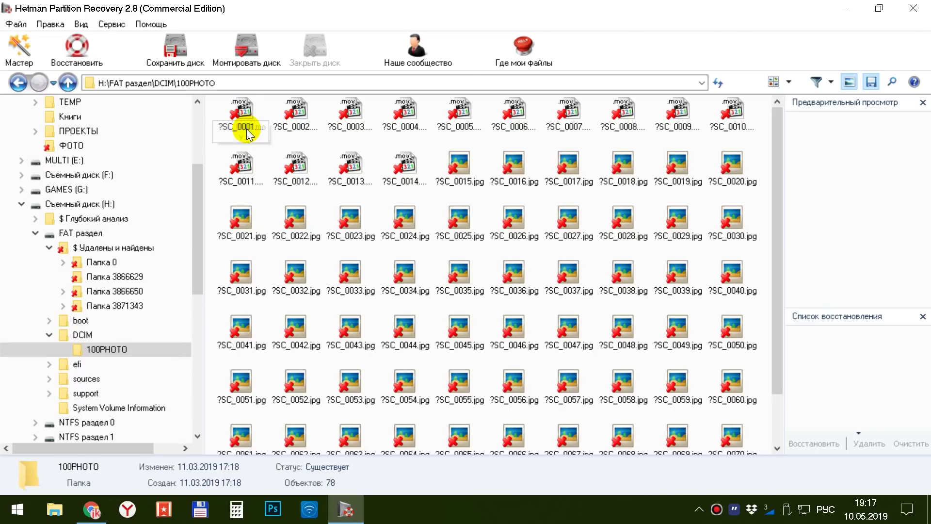
Look through the deleted videos and photos in the 100PHOTO folder and return to the computer's drive overview.
drag(775, 182, 772, 257)
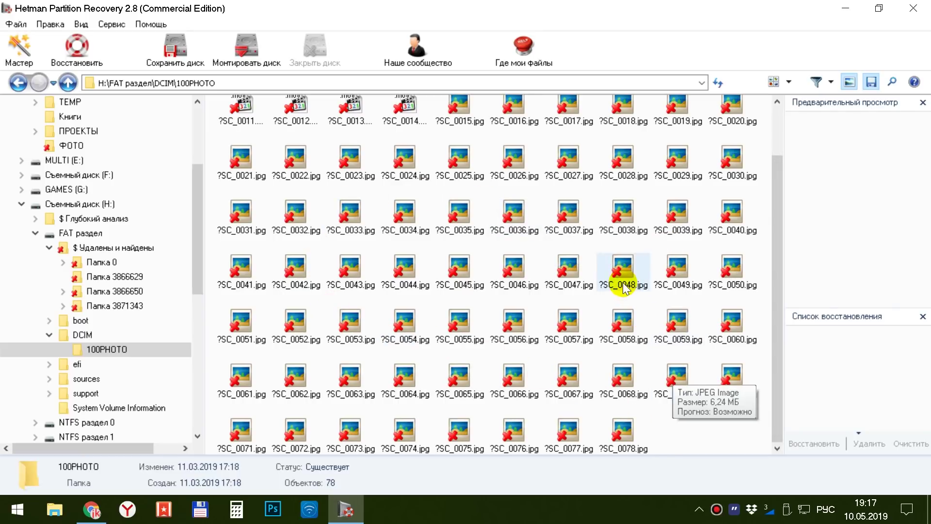
scroll(444, 167, up, 2)
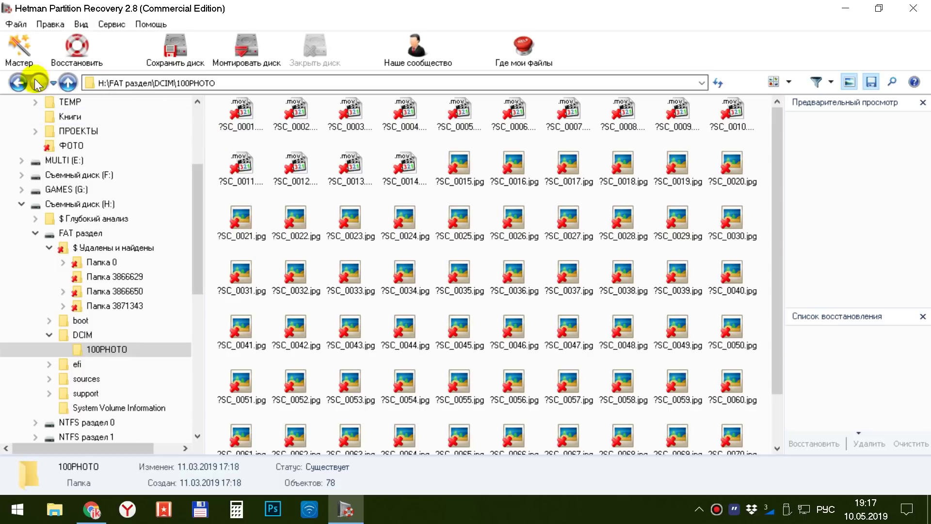
click(18, 83)
click(18, 82)
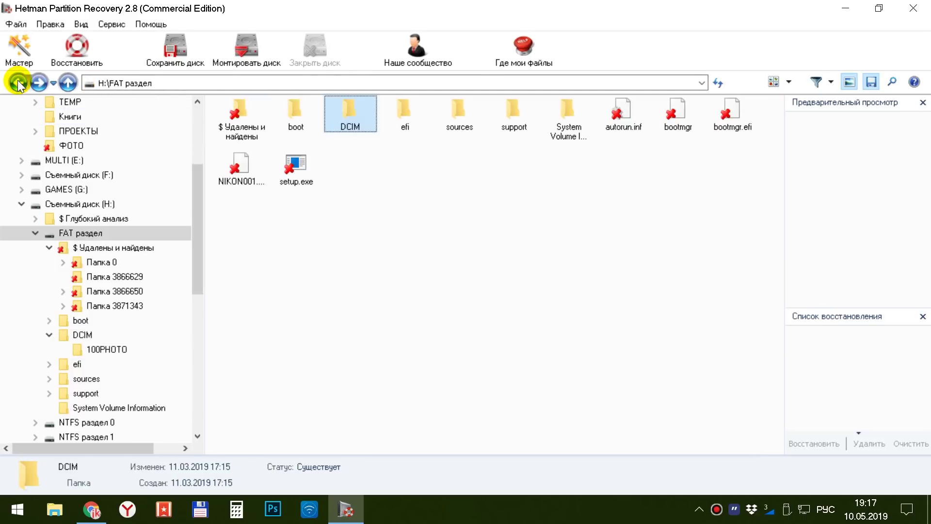
click(18, 83)
click(18, 83)
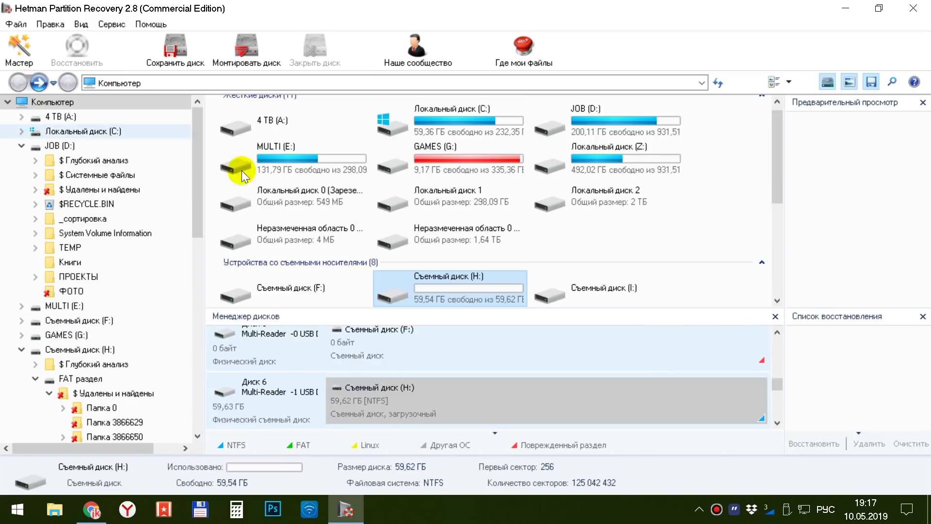
Dismiss the file recovery welcome wizard and run a quick scan of the JOB (D:) drive.
click(644, 236)
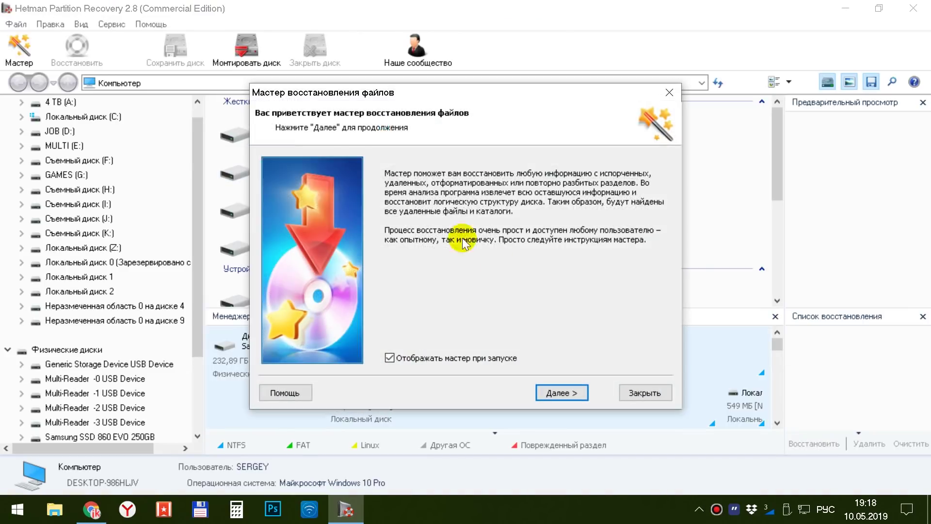
click(631, 393)
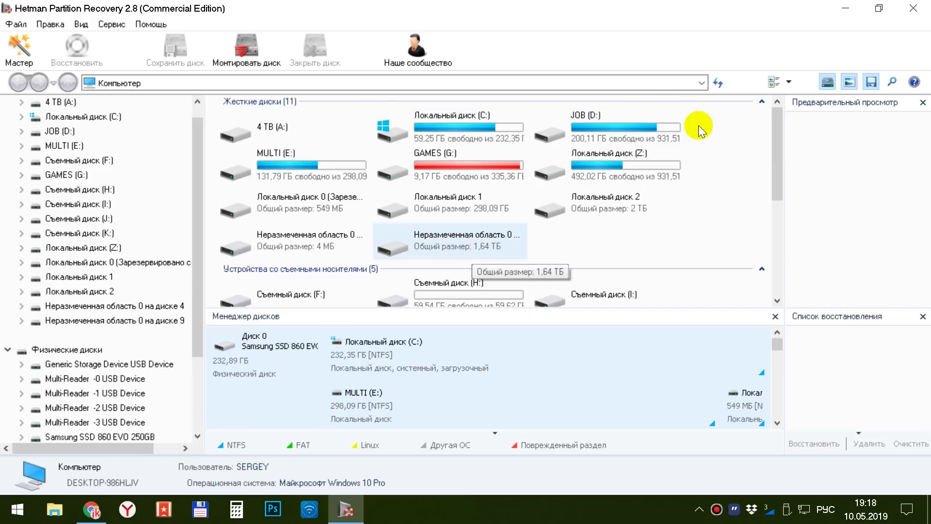
double_click(619, 121)
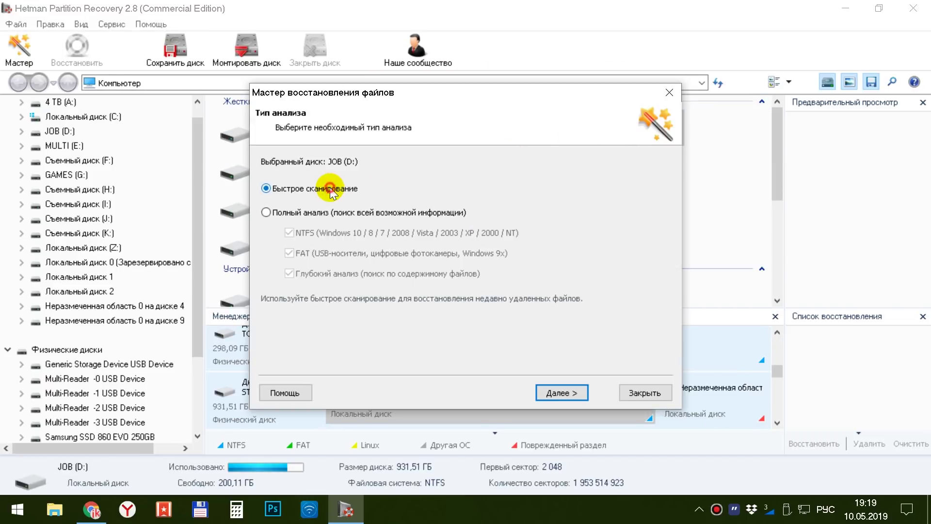
click(559, 391)
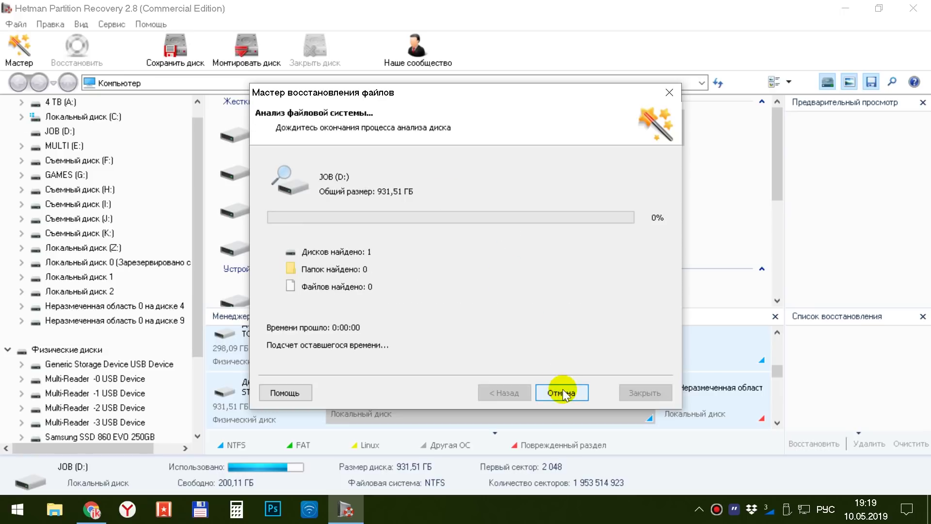
click(563, 392)
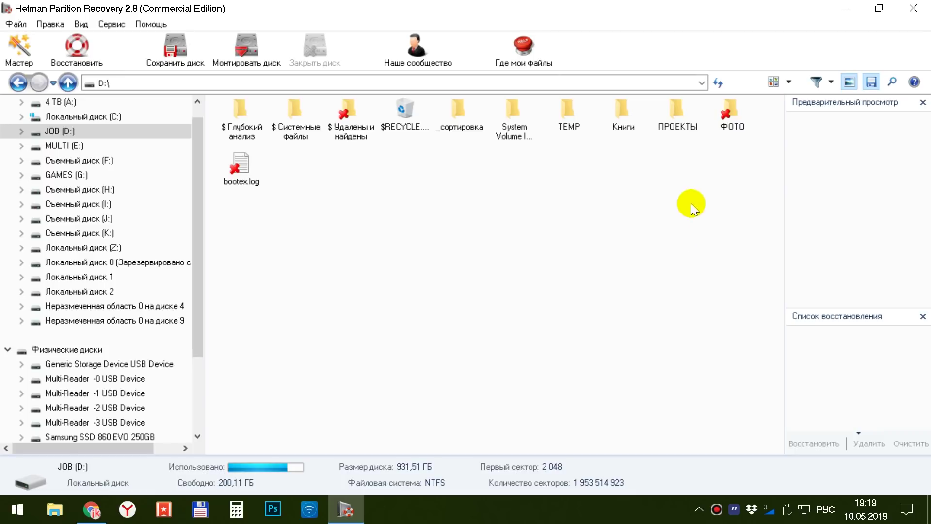
Examine the deleted 10.05.2019 folder in D:\ПРОЕКТЫ\_ИНЕТКОМП\site\images and return to its parent folder.
mouse_move(729, 113)
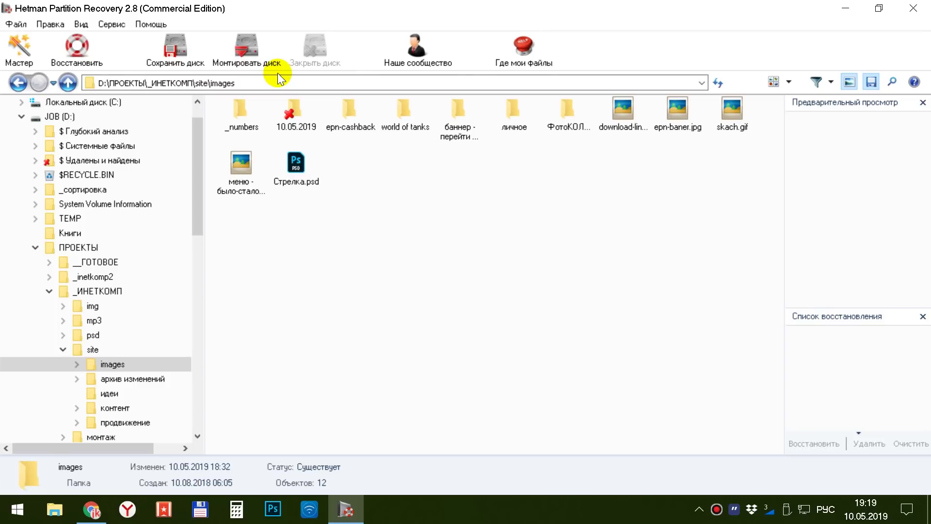
double_click(290, 110)
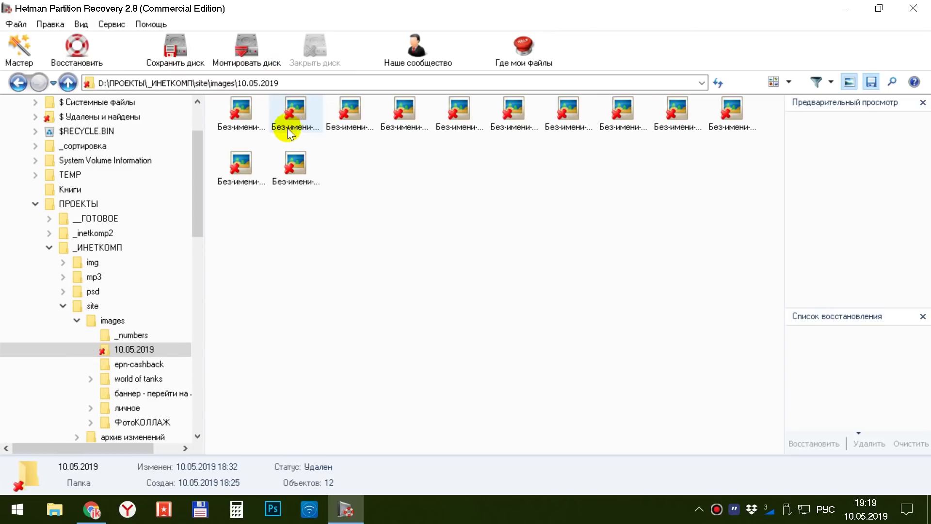
drag(235, 211, 314, 119)
click(25, 83)
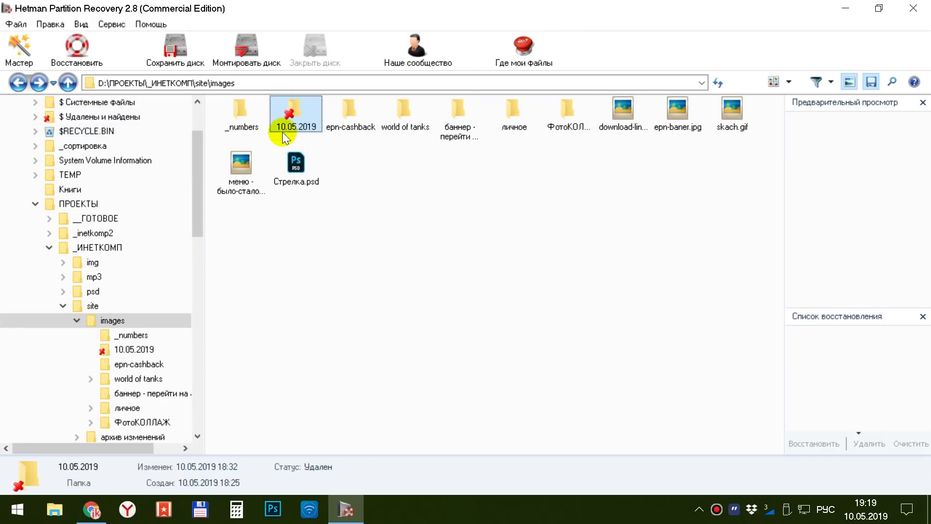
Recover the deleted 10.05.2019 folder to the hard disk with the Desktop as destination, keeping folder structure and alternate data streams, and finish the wizard.
right_click(297, 109)
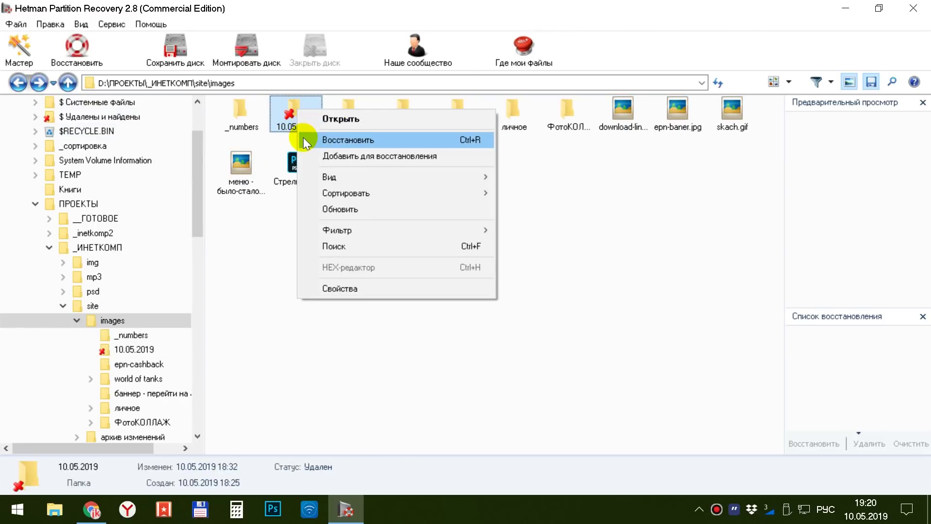
click(326, 139)
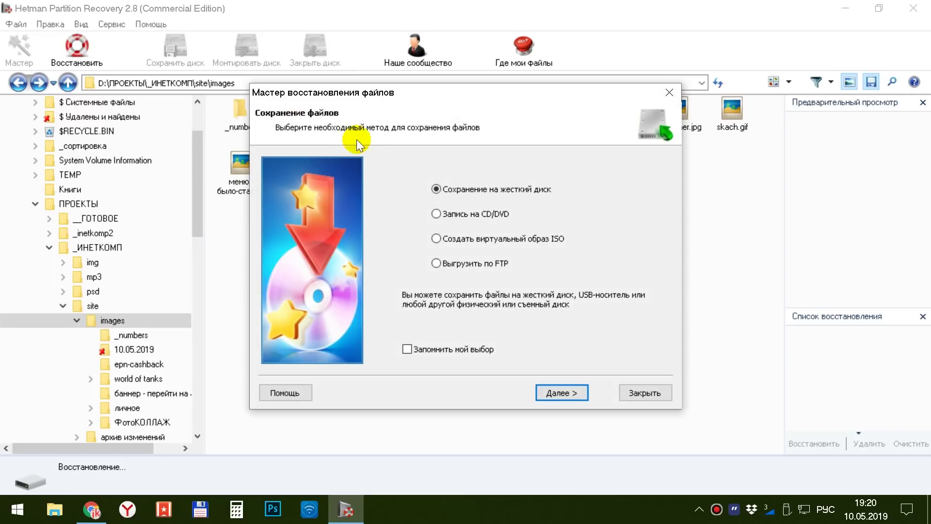
click(568, 389)
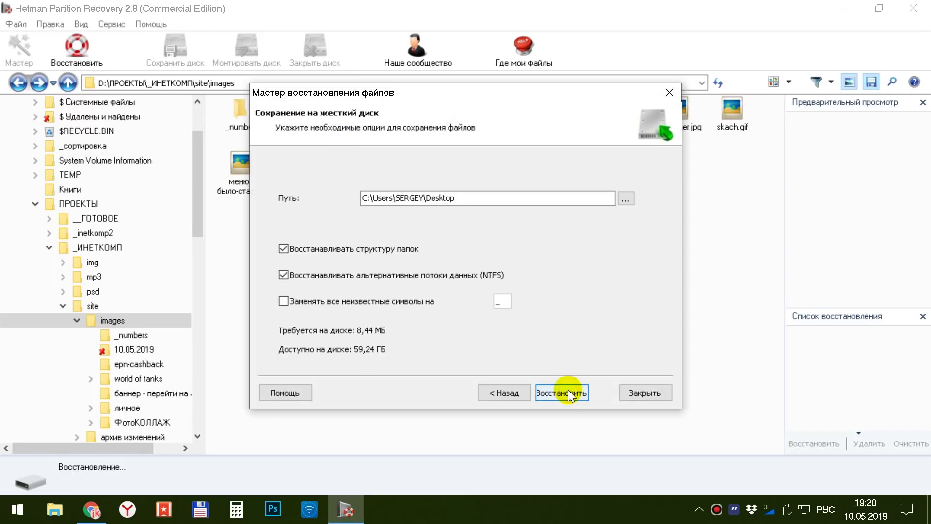
click(625, 198)
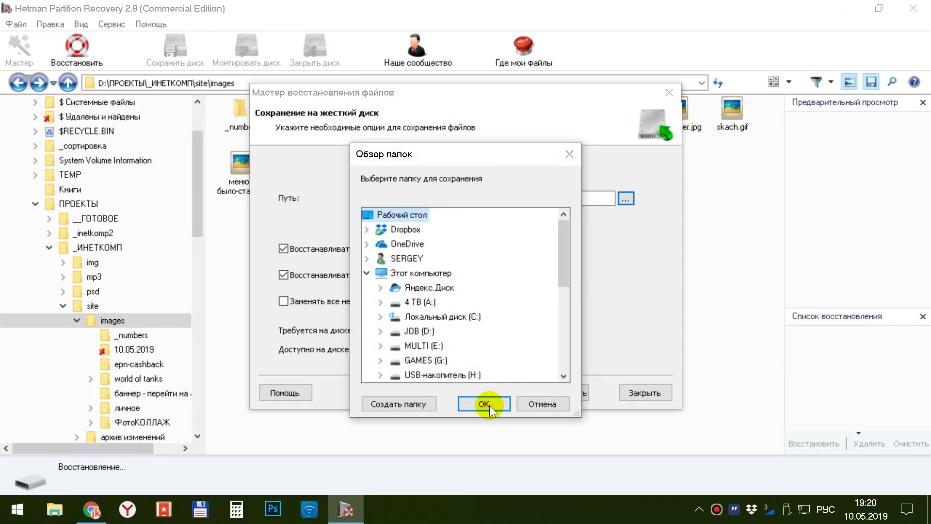
click(485, 404)
click(552, 392)
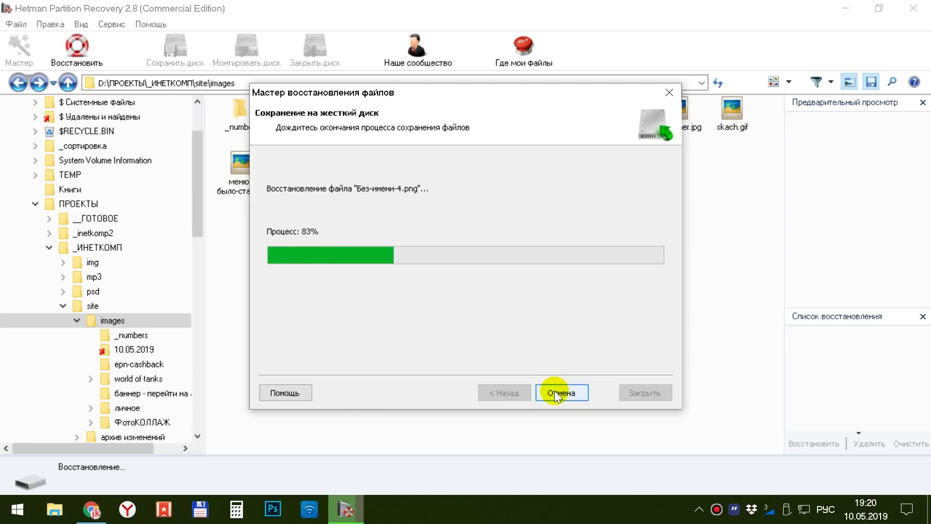
click(555, 394)
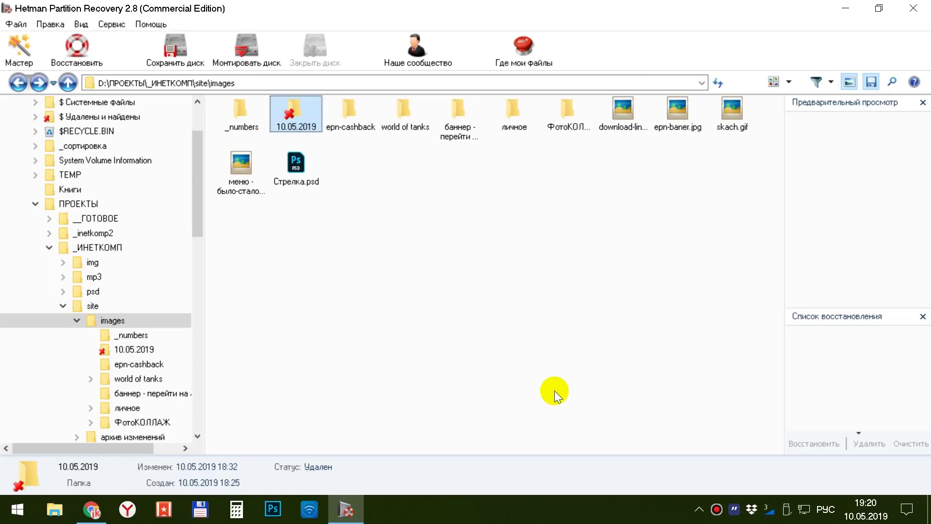
Minimize the recovery program and open the recovered 10.05.2019 folder on the desktop to check its images.
click(843, 7)
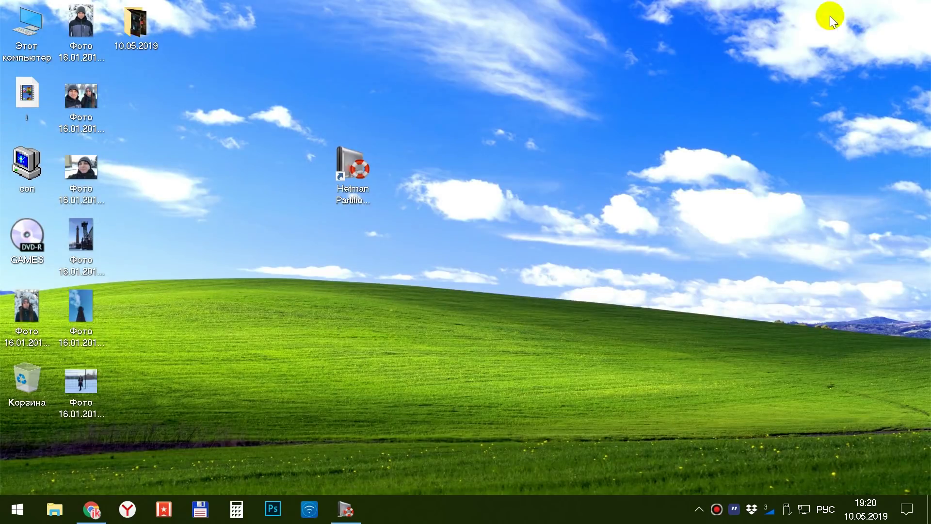
double_click(134, 33)
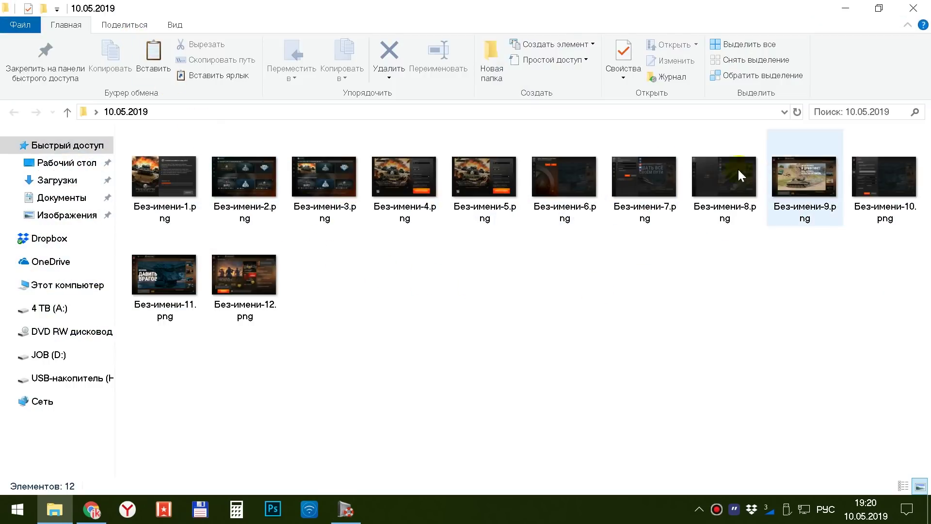